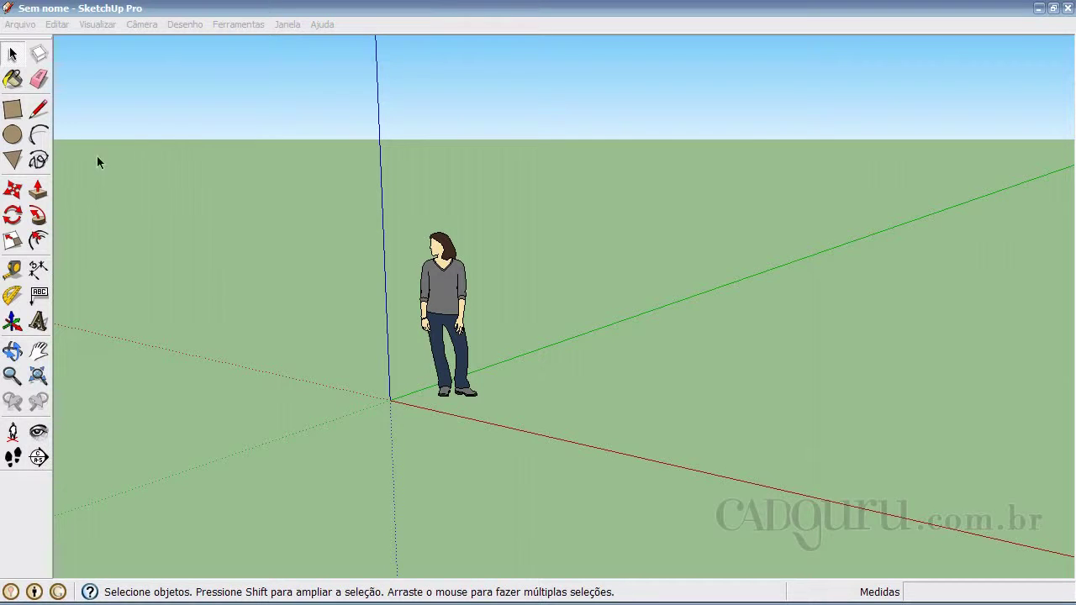
Step: Draw an arc from the green axis to the red axis, with a chord of about 4.78 m and a 0.5 m bulge
click(37, 139)
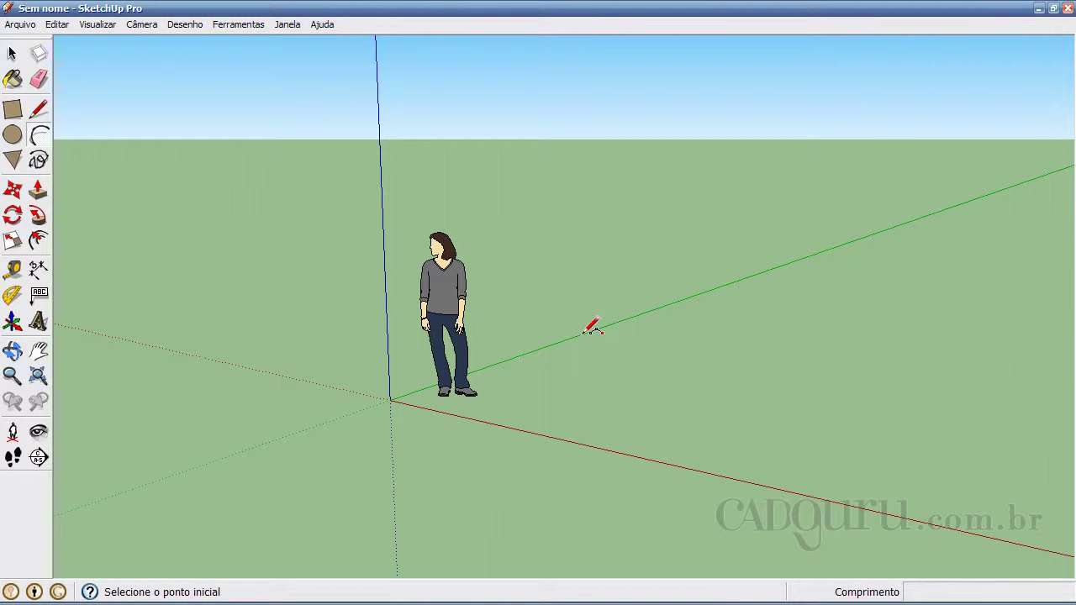
click(583, 334)
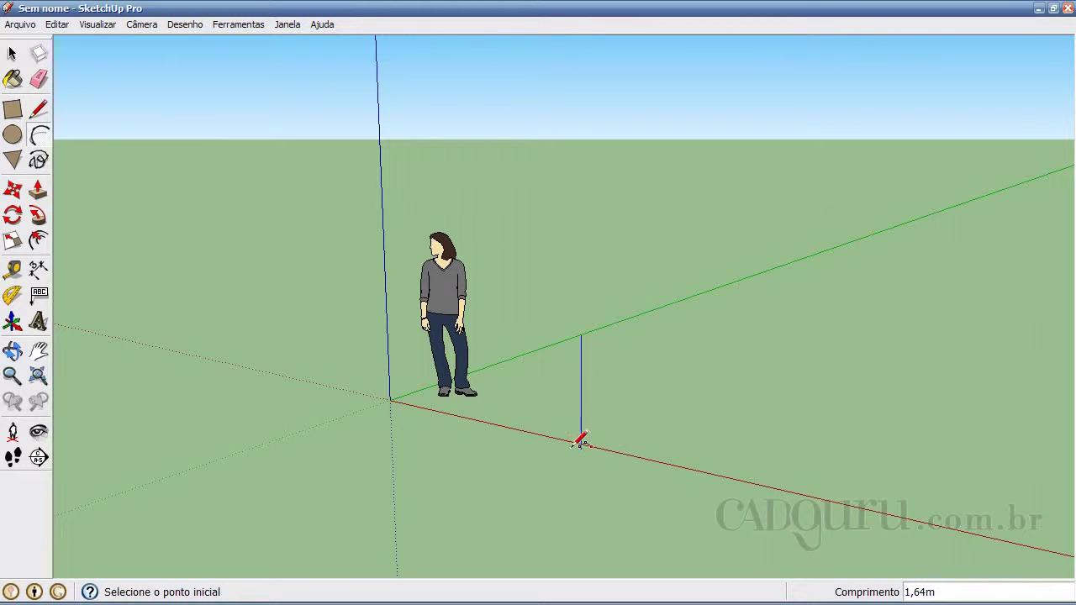
click(672, 462)
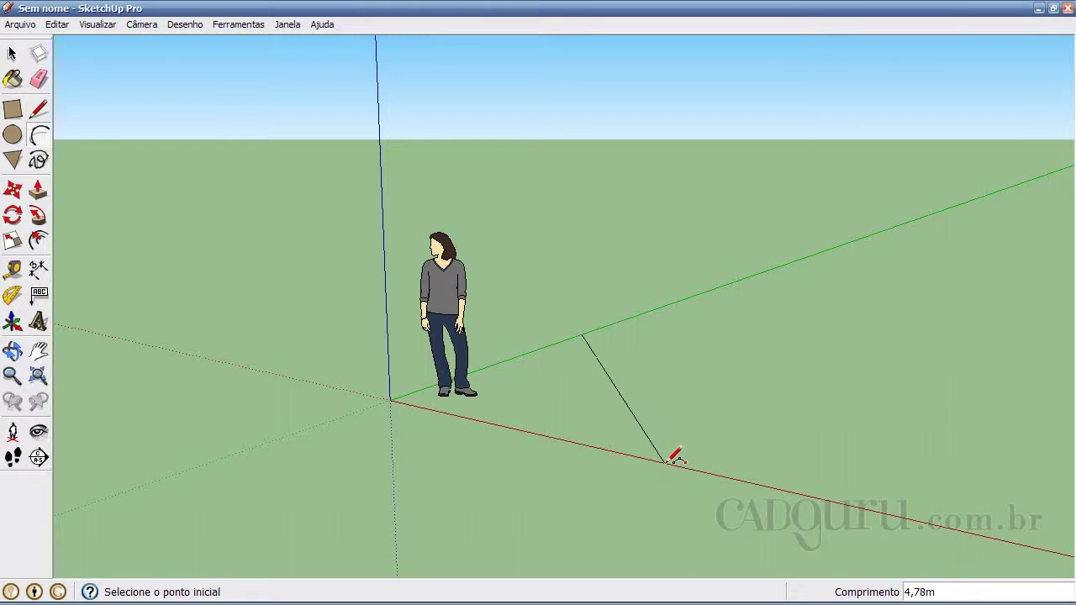
click(665, 462)
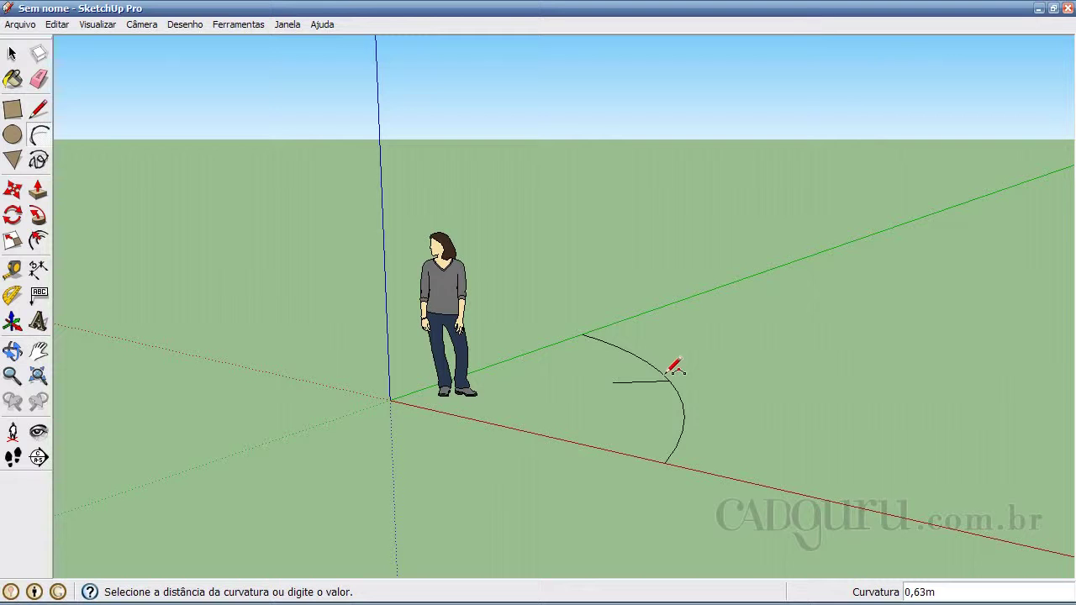
text(,5)
key(Return)
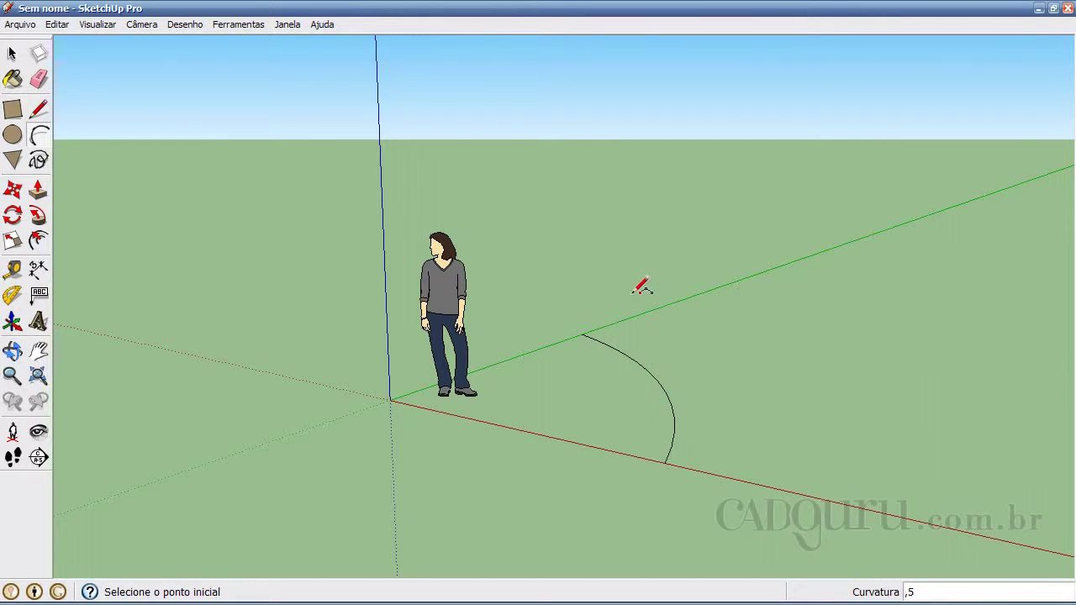
key(space)
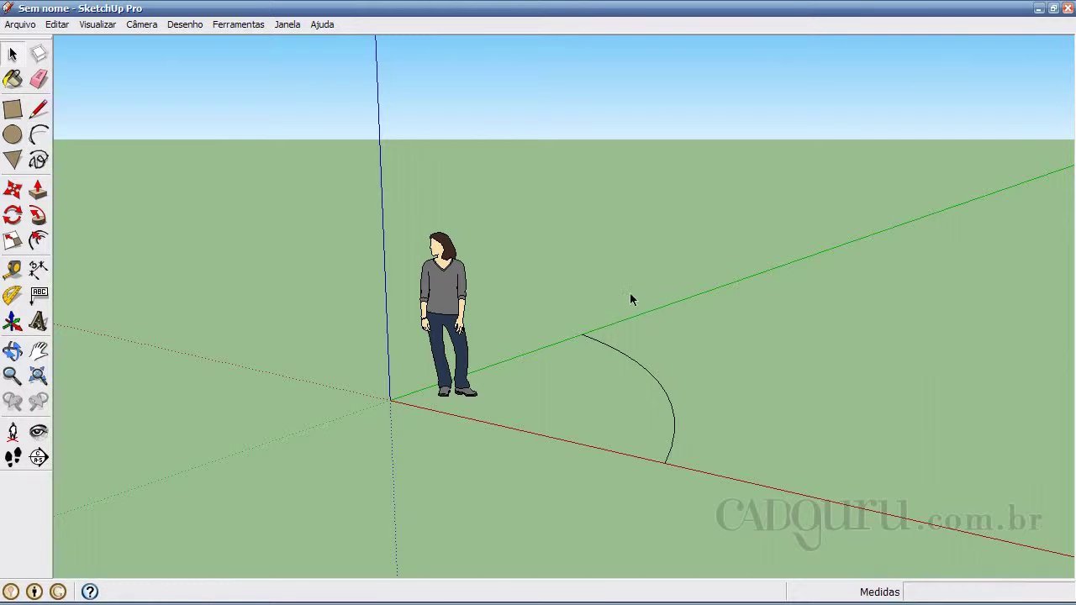
Step: Open the arc's entity information and set its segment count to 5, followed by 3
right_click(659, 384)
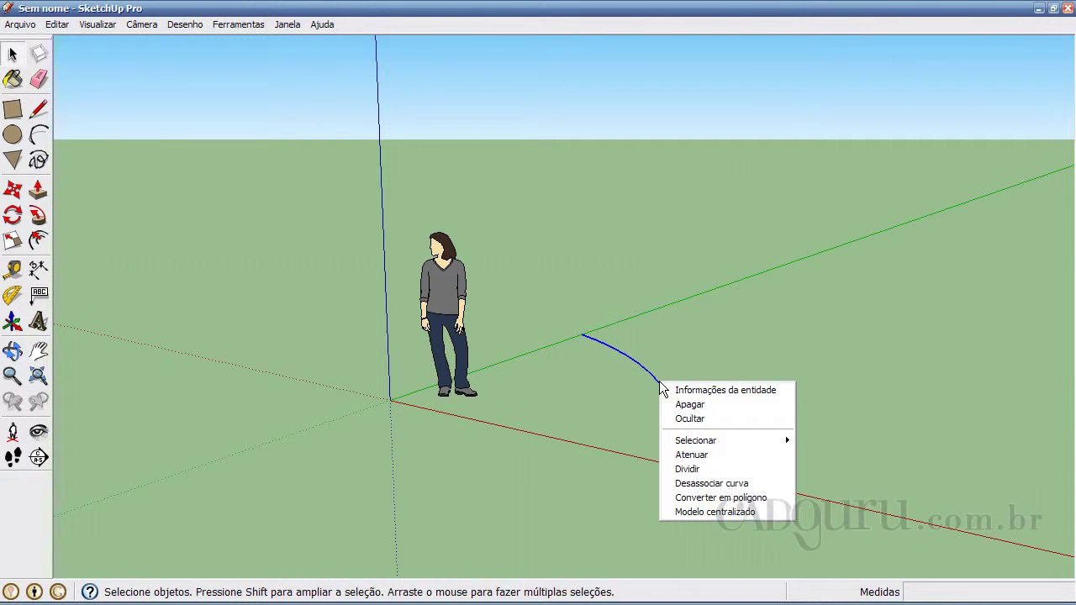
click(708, 389)
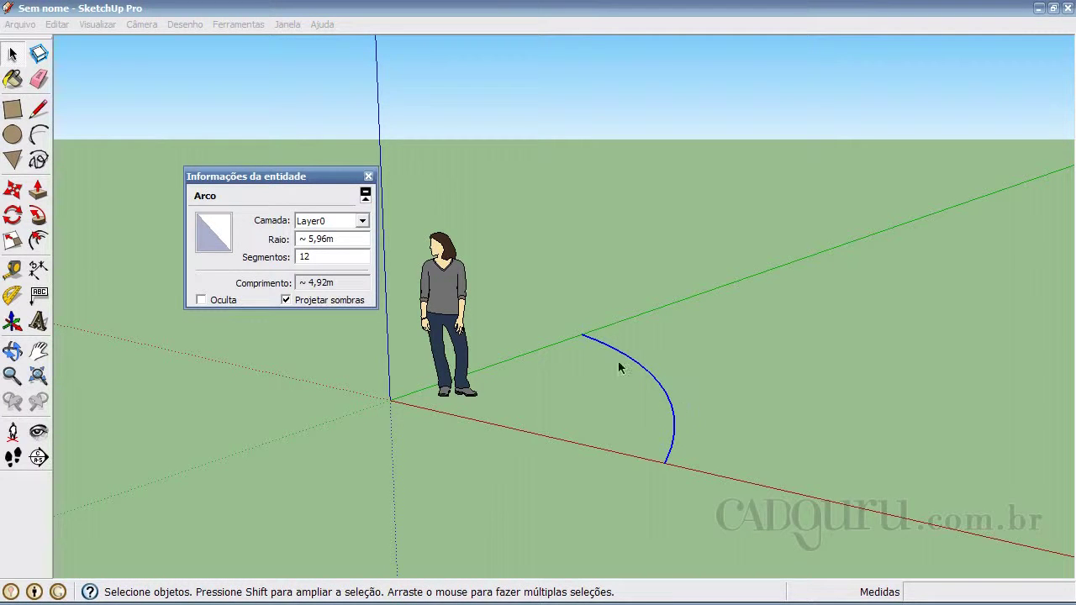
drag(324, 256, 299, 257)
text(5)
key(Return)
drag(324, 255, 288, 256)
text(3)
key(Return)
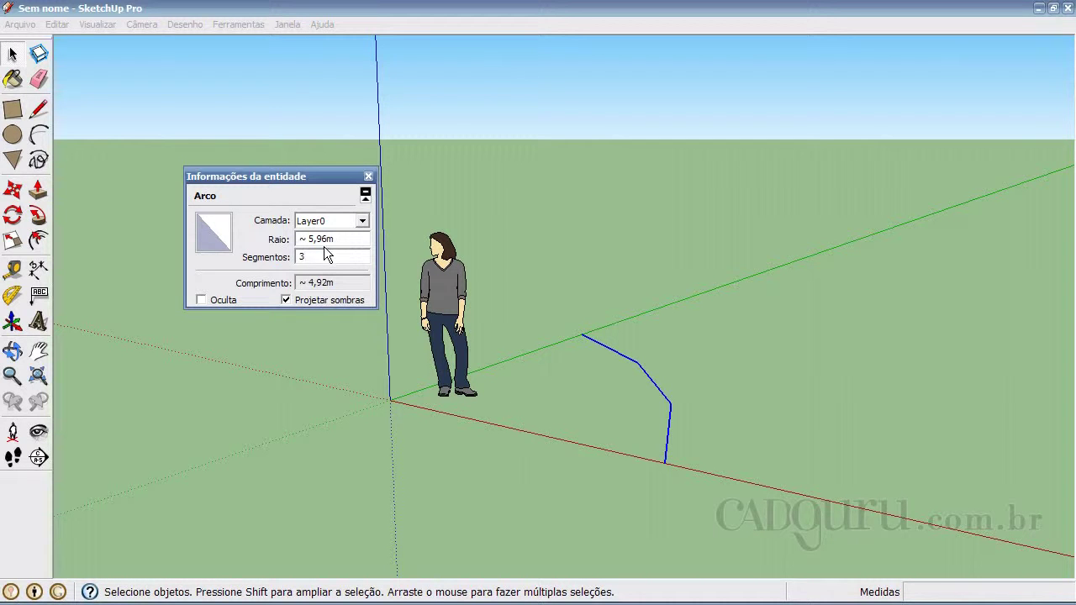
Step: Set the arc's segment count to 100 and close its entity information
key(BackSpace)
text(100)
key(Return)
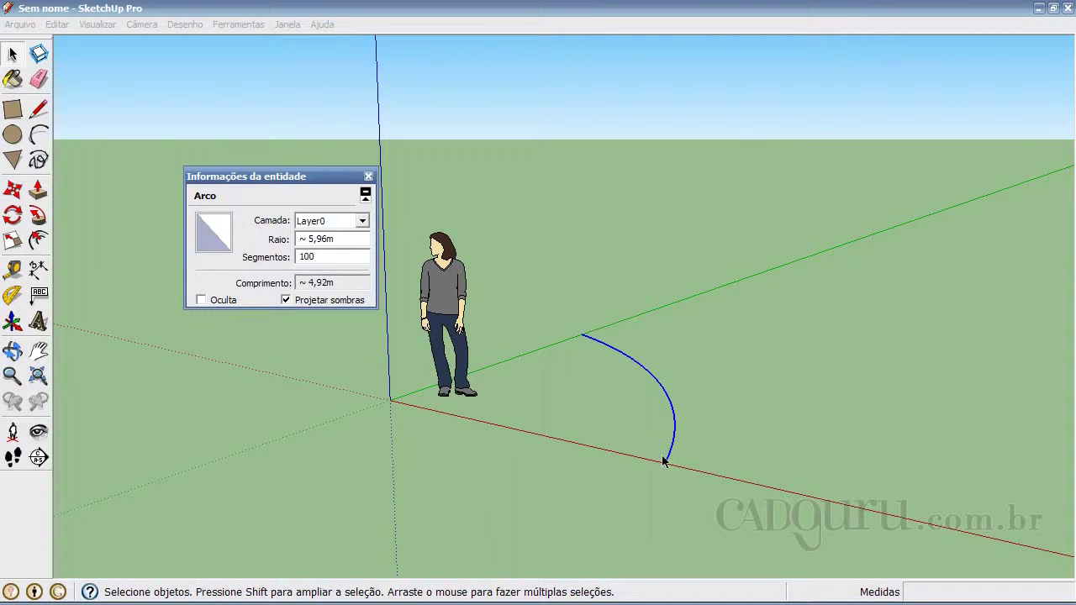
click(368, 175)
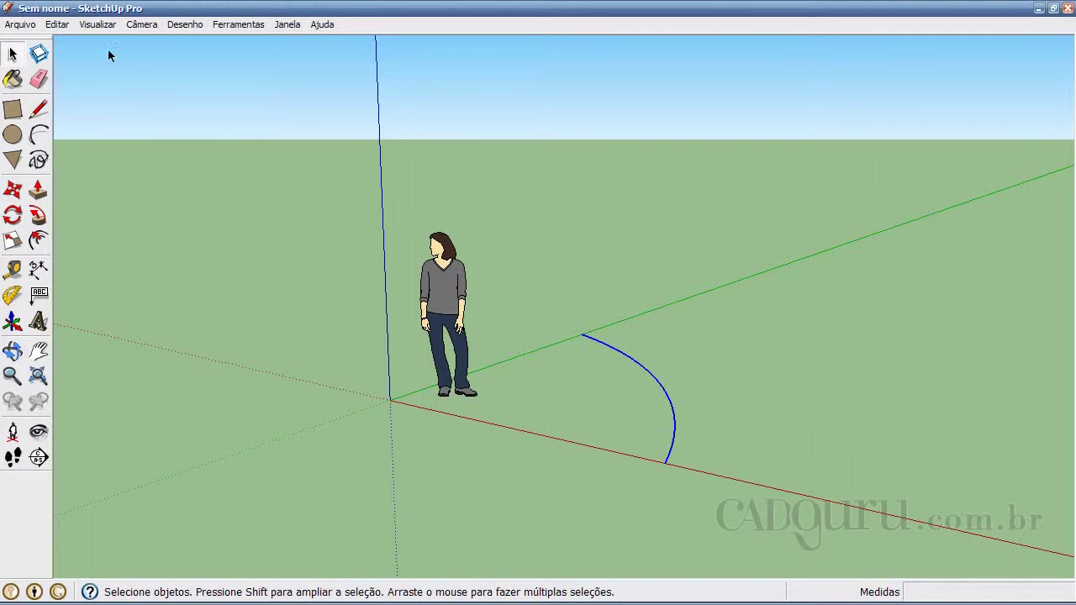
Step: Draw a nine-sided polygon centred on the origin with a 2 m radius
click(13, 161)
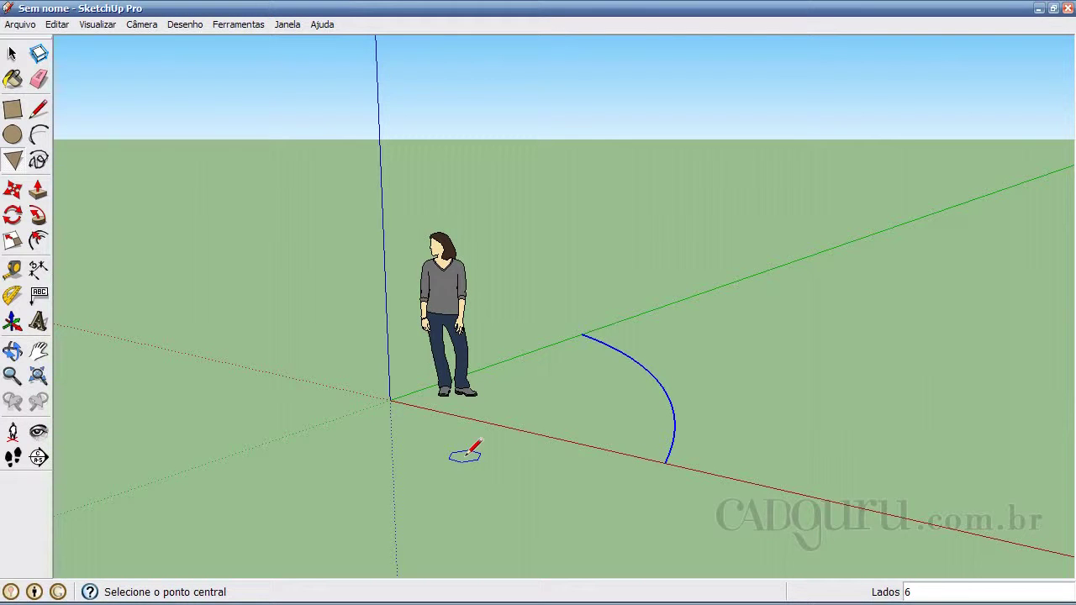
text(9)
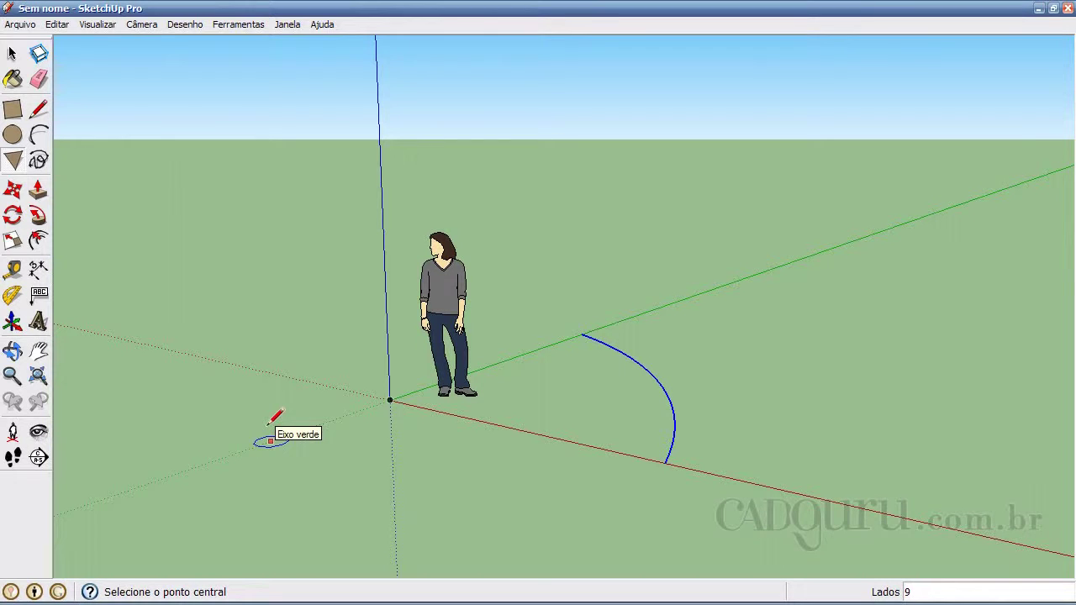
click(388, 400)
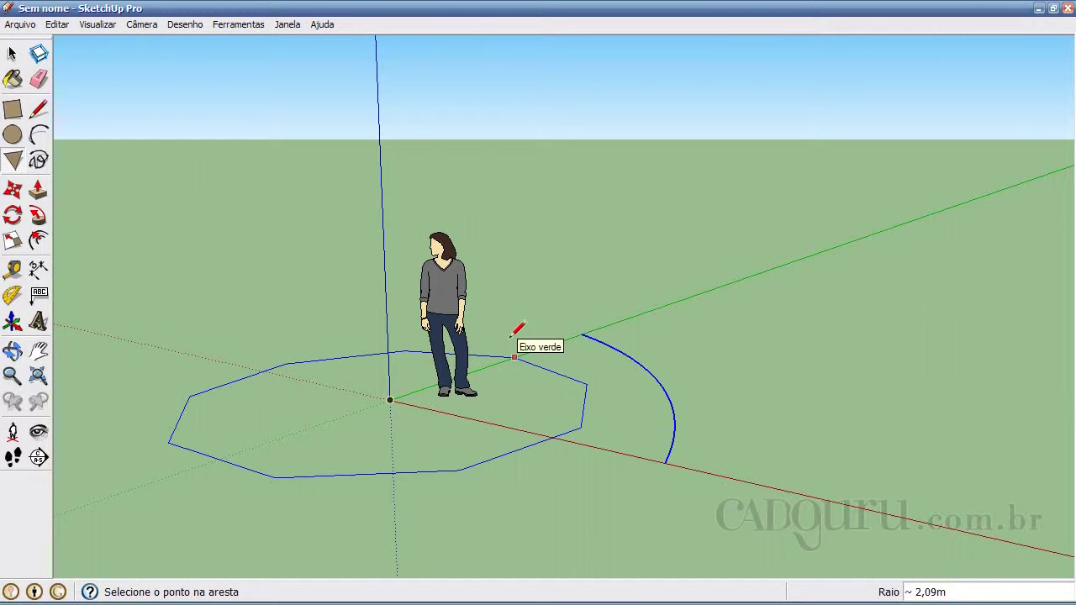
text(2)
key(Return)
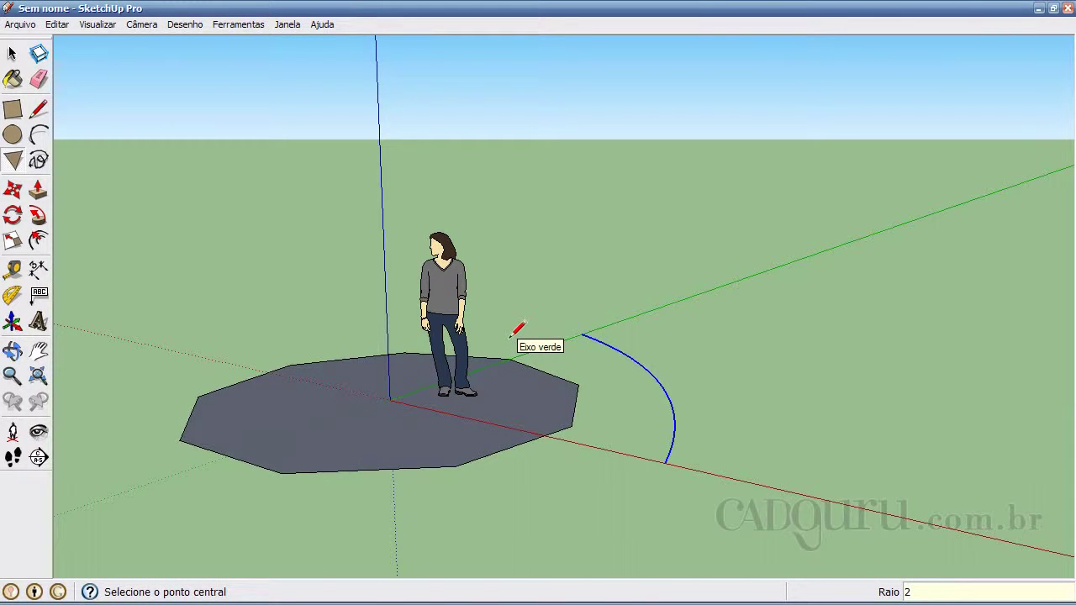
key(space)
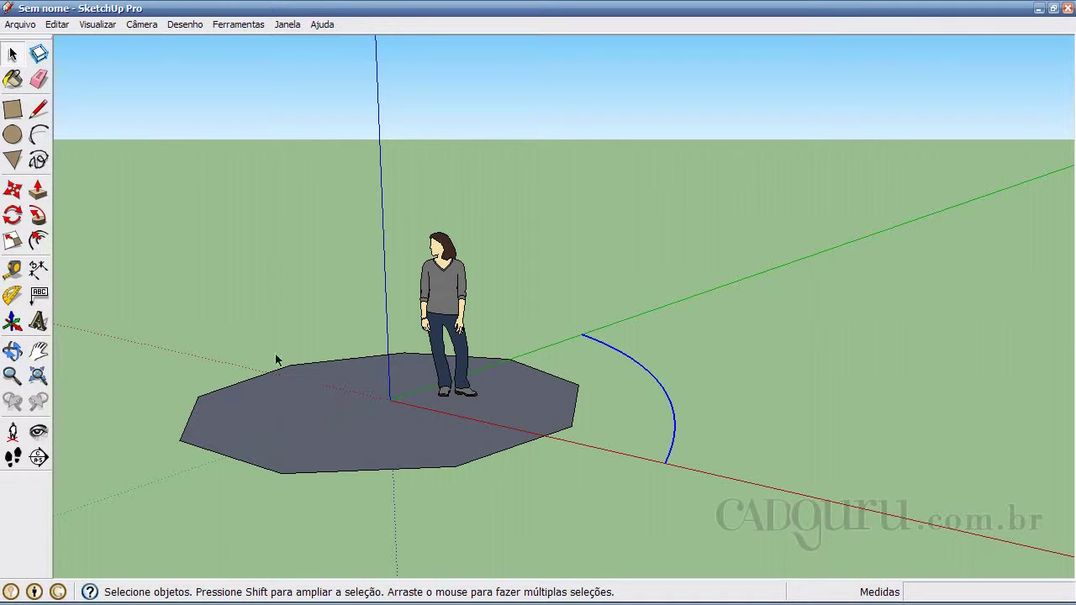
click(13, 135)
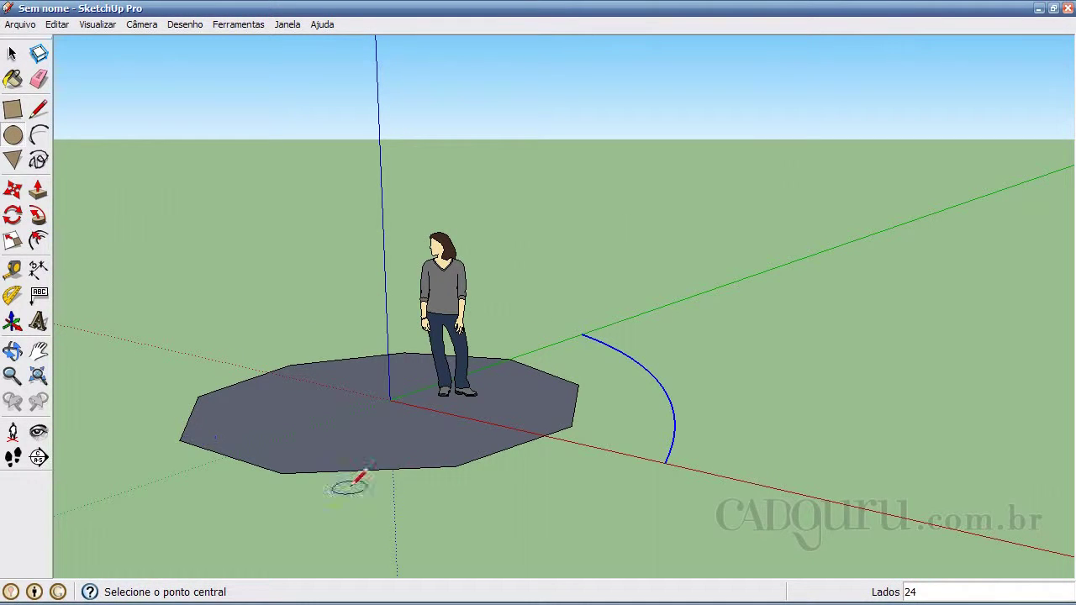
key(space)
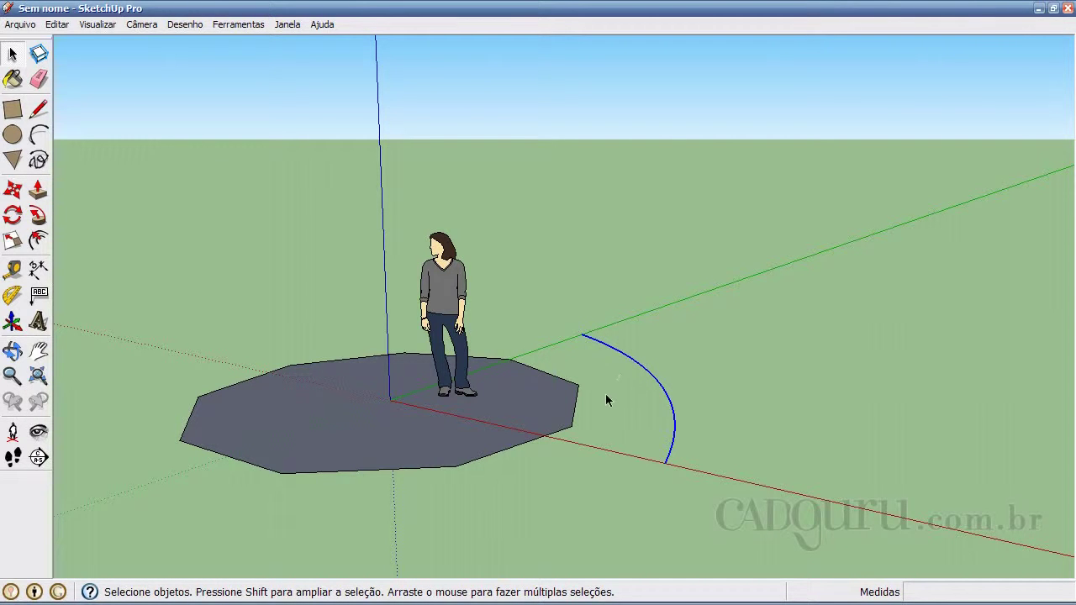
Step: Open the entity information of the polygon's outline and set its segment count to 27
double_click(562, 432)
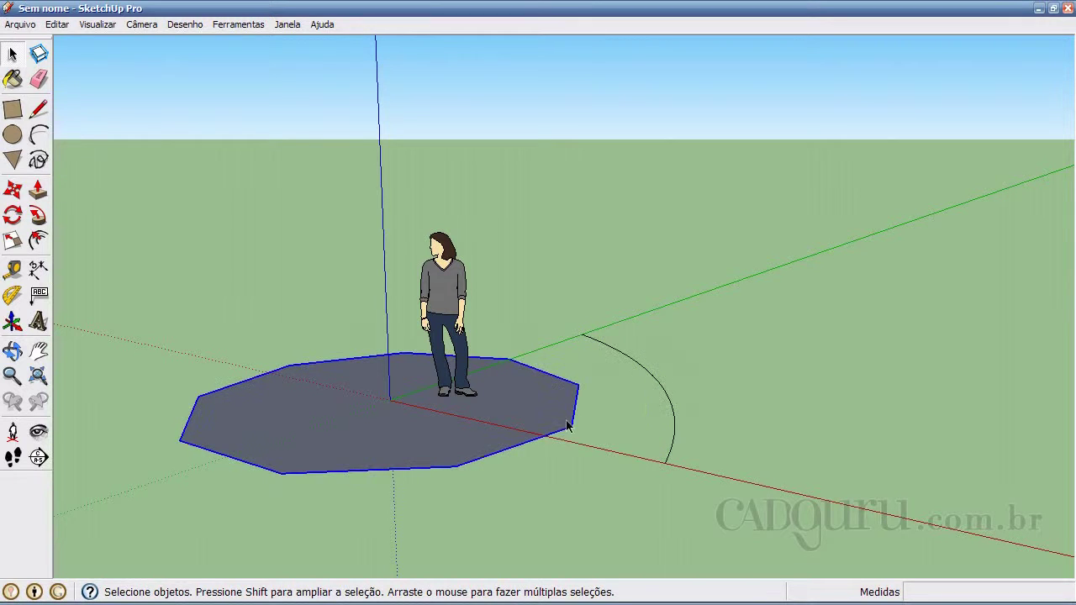
right_click(363, 477)
click(406, 482)
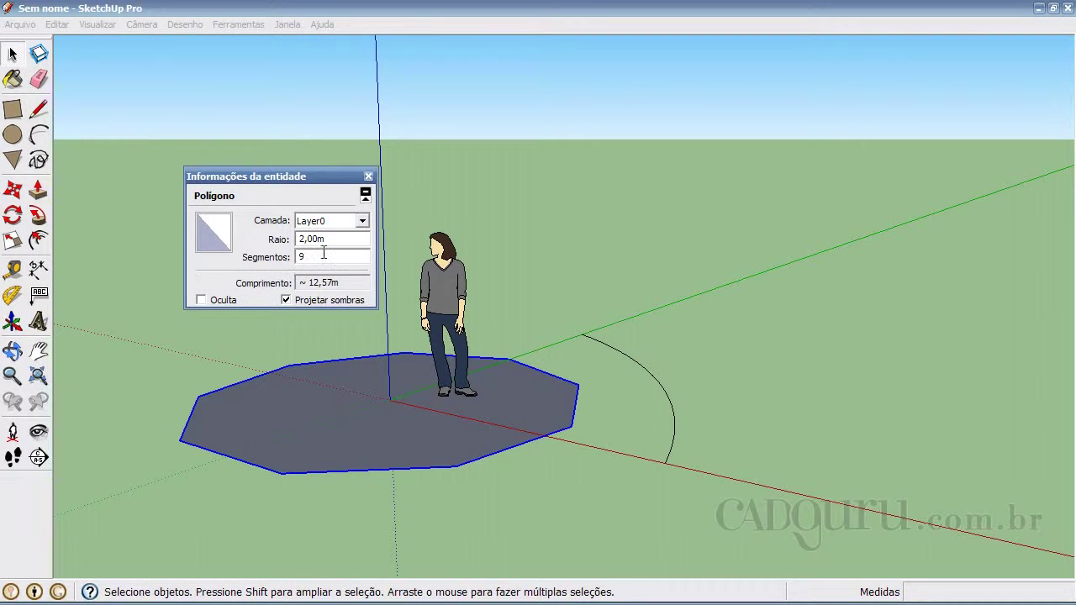
drag(324, 253, 277, 257)
text(27)
key(Return)
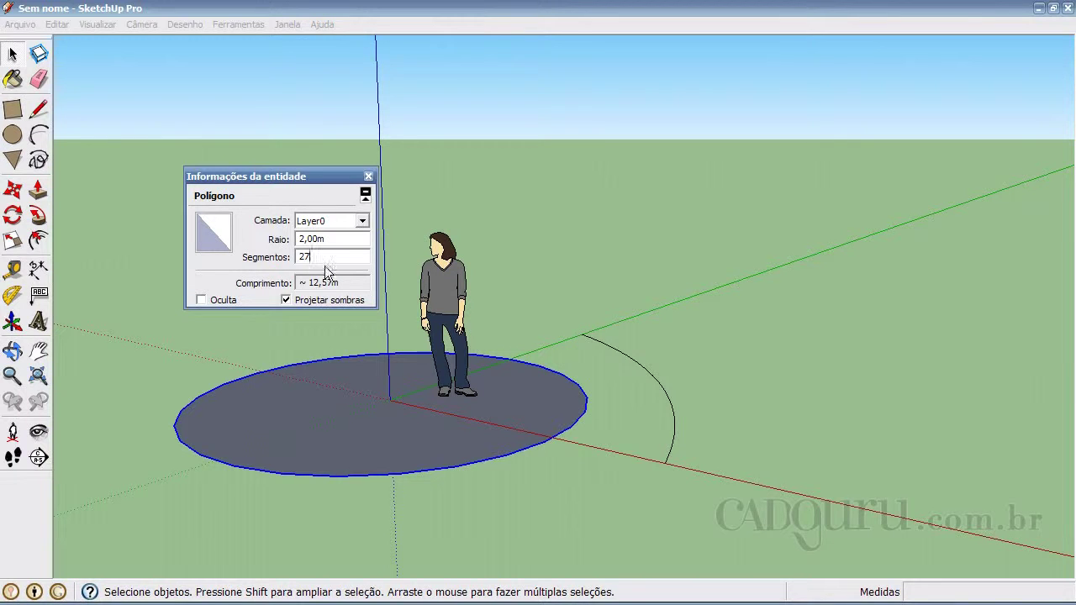
Step: Set the polygon's segment count to 100 and close its entity information
drag(324, 256, 228, 262)
text(100)
key(Return)
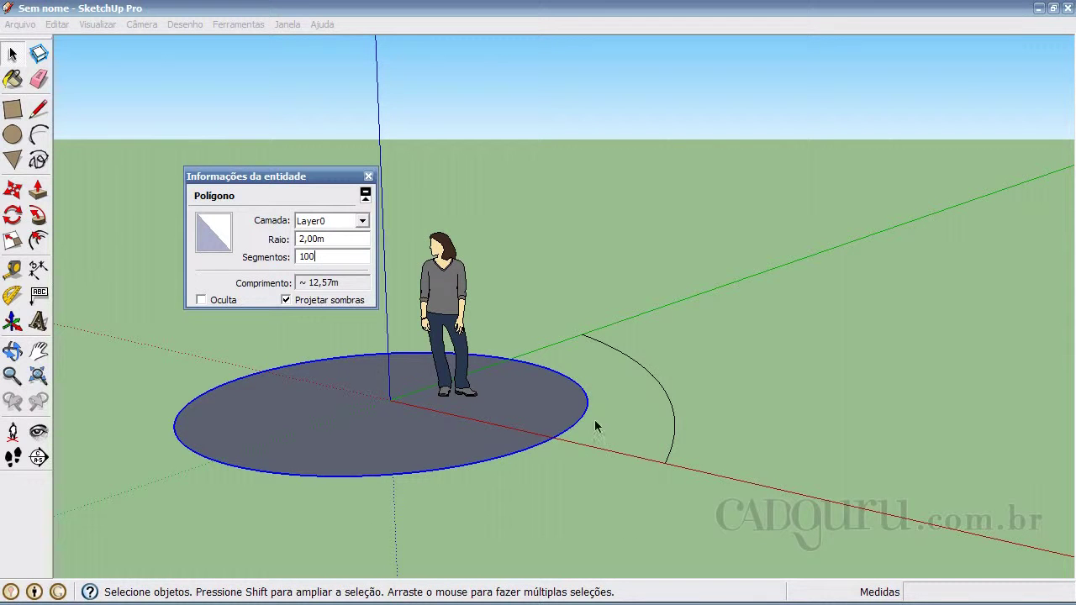
click(368, 177)
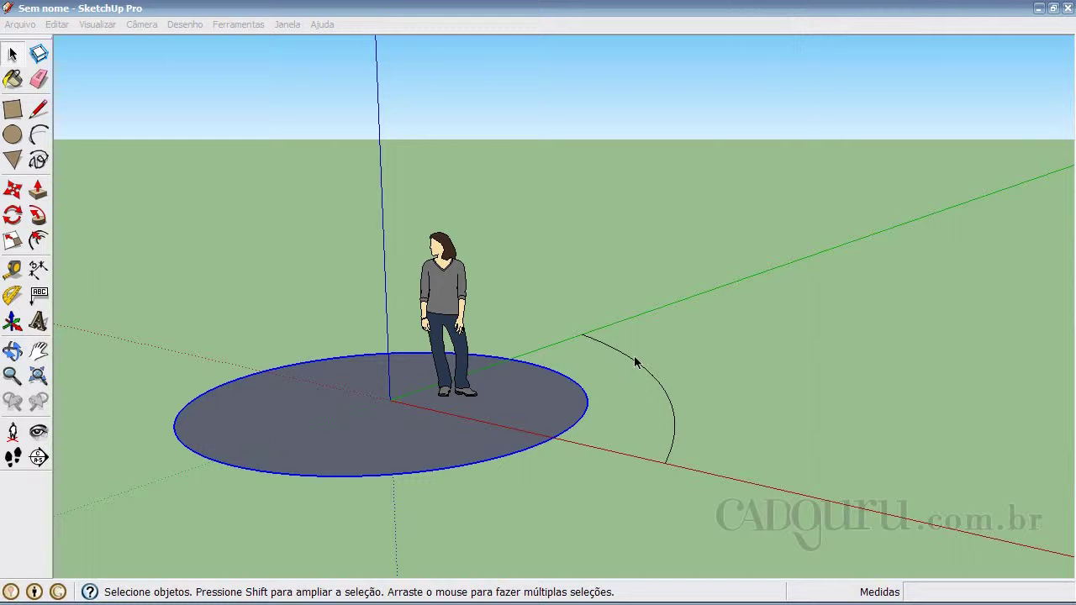
click(264, 10)
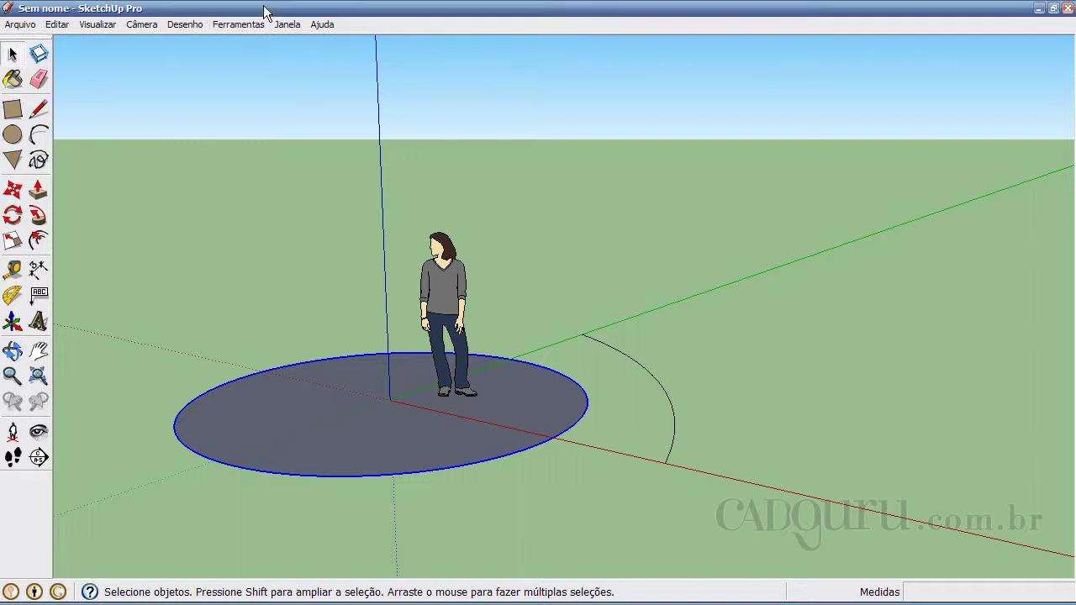
Step: Draw an irregular freehand outline around the polygon, joining the two ends of the arc into a closed face
click(40, 160)
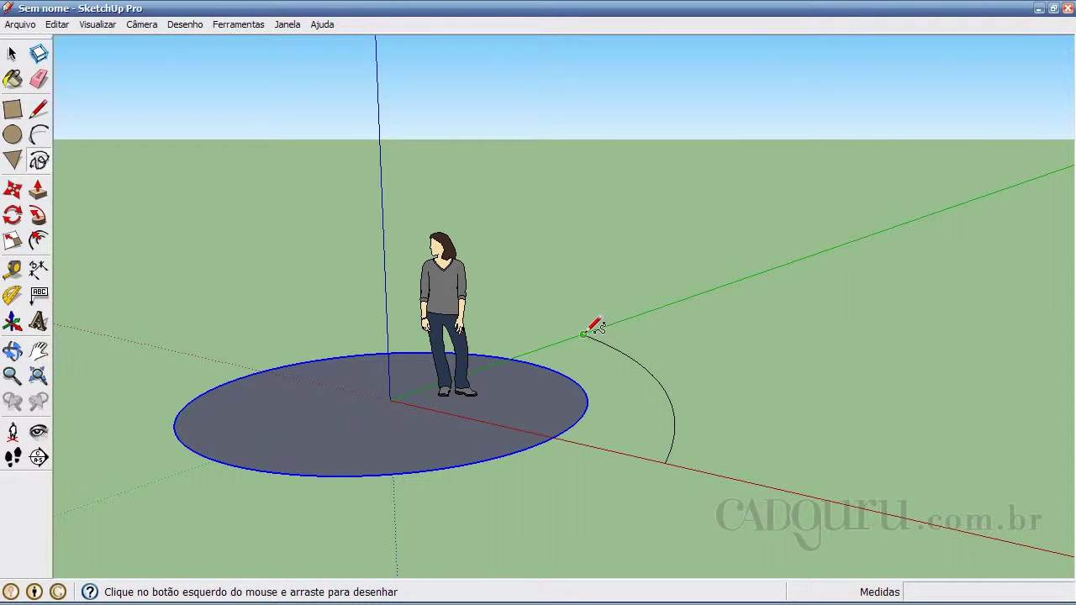
mouse_move(586, 332)
mouse_down()
mouse_move(545, 314)
mouse_move(547, 286)
mouse_move(470, 267)
mouse_move(409, 270)
mouse_move(327, 254)
mouse_move(331, 283)
mouse_move(365, 285)
mouse_move(363, 318)
mouse_move(343, 303)
mouse_move(321, 305)
mouse_move(357, 322)
mouse_move(341, 333)
mouse_move(279, 328)
mouse_move(271, 292)
mouse_move(289, 282)
mouse_move(212, 280)
mouse_move(190, 354)
mouse_move(206, 373)
mouse_move(185, 370)
mouse_move(165, 413)
mouse_move(171, 473)
mouse_move(269, 525)
mouse_up()
mouse_move(353, 532)
mouse_down()
mouse_move(508, 494)
mouse_move(552, 521)
mouse_move(600, 527)
mouse_move(619, 503)
mouse_move(591, 486)
mouse_move(596, 470)
mouse_move(649, 500)
mouse_move(688, 499)
mouse_move(678, 454)
mouse_up()
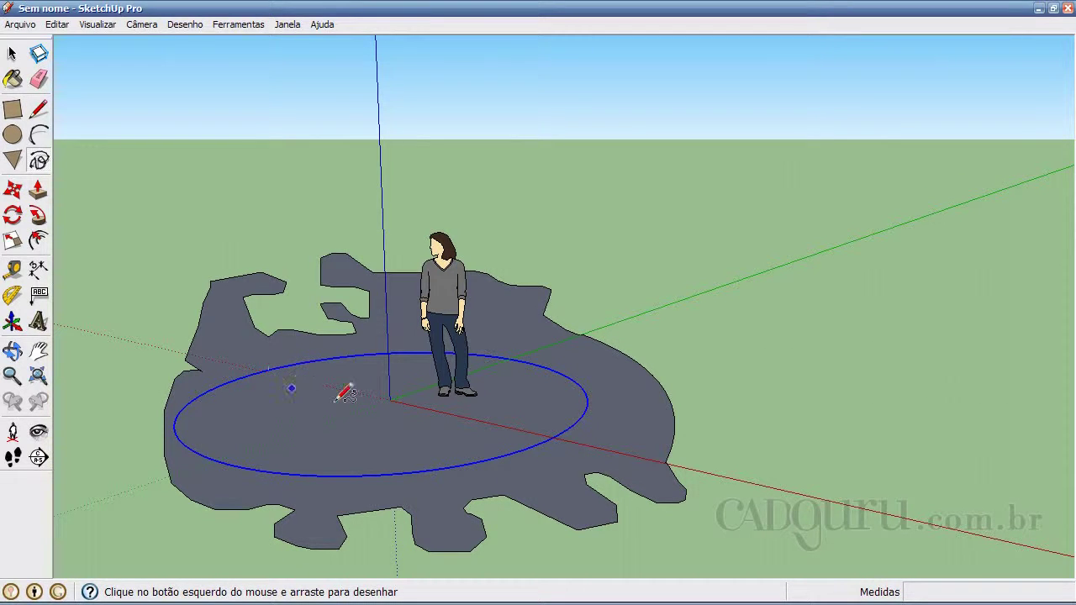
key(space)
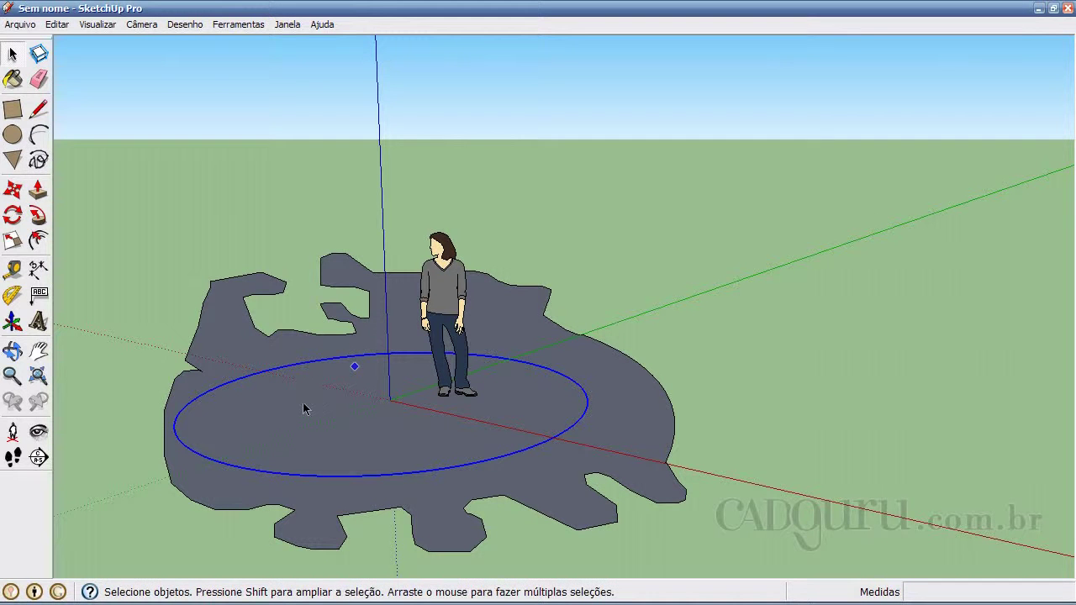
Step: Delete the round inner face so the freehand shape has a hole in its middle
click(601, 401)
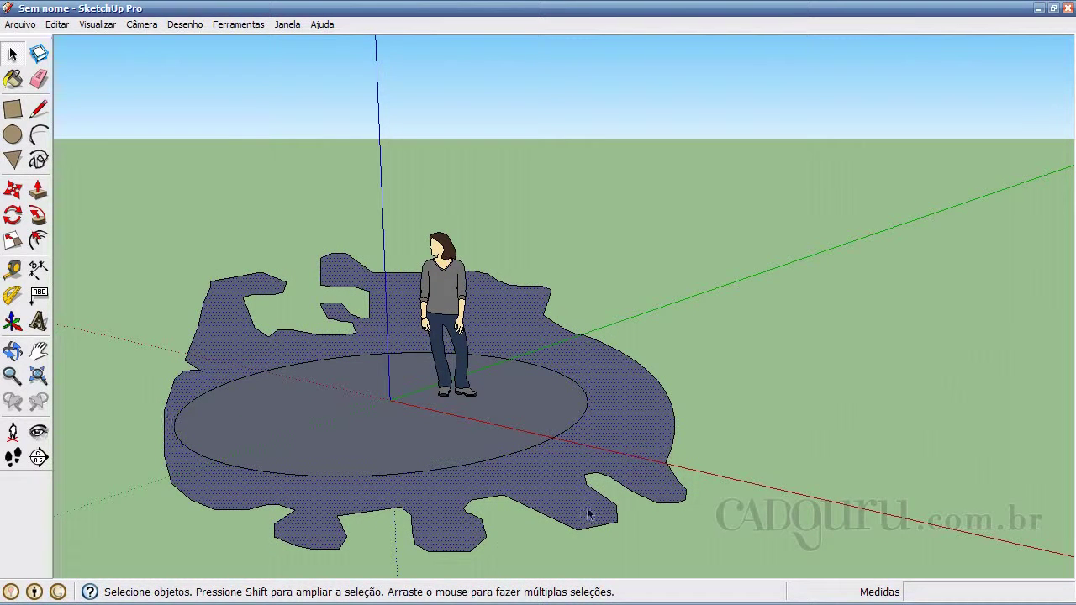
click(538, 409)
key(Delete)
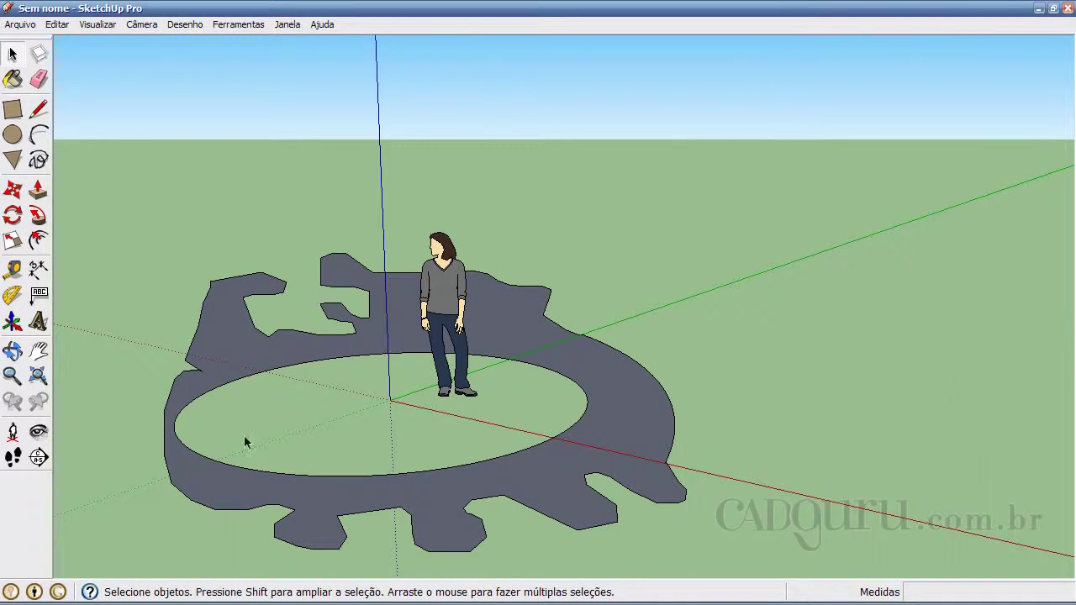